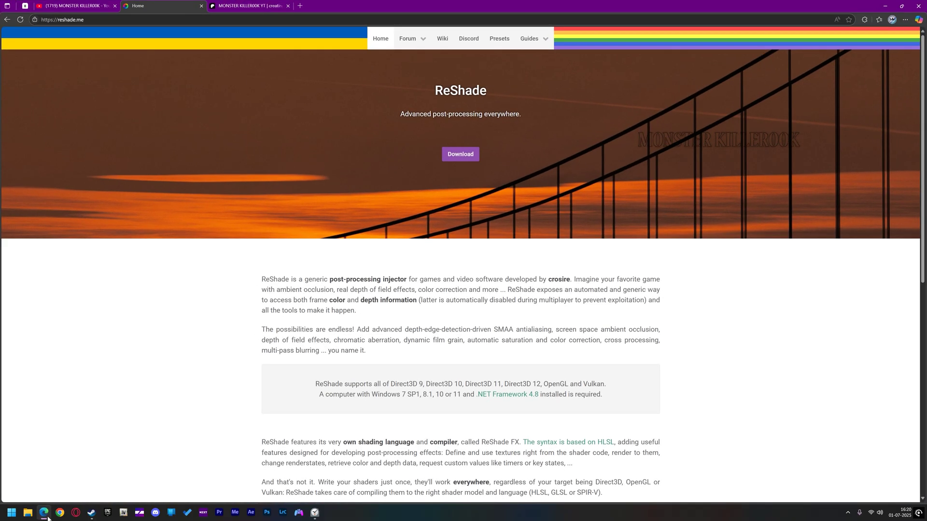
Step: Jump to ReShade's download section on reshade.me, then switch to the MONSTER KILLER00K YT Patreon tab
{"action": "left_click", "coordinate": [445, 154]}
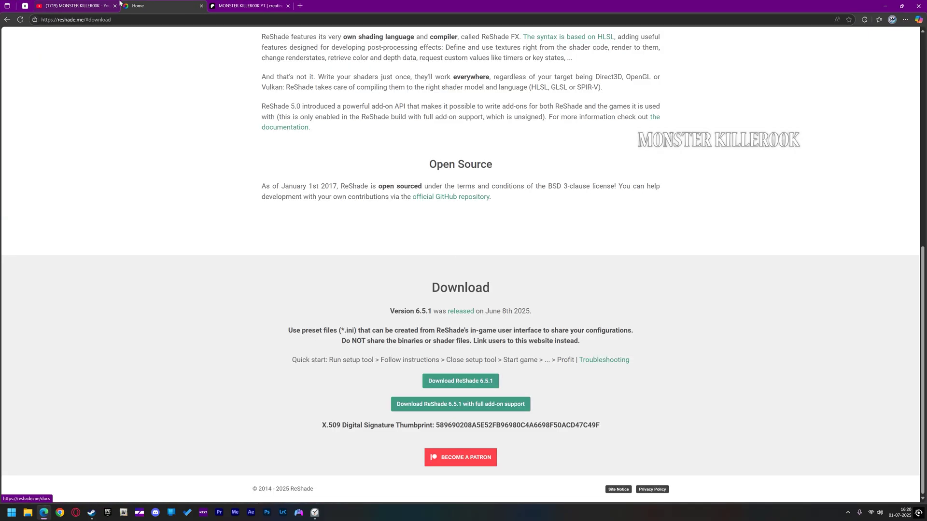
{"action": "left_click", "coordinate": [249, 5]}
Step: Open the ReShade Preset V8 Enhanced post and follow its download link to the $5.00 supporters' checkout
{"action": "scroll", "coordinate": [473, 161], "scroll_direction": "down", "scroll_amount": 5}
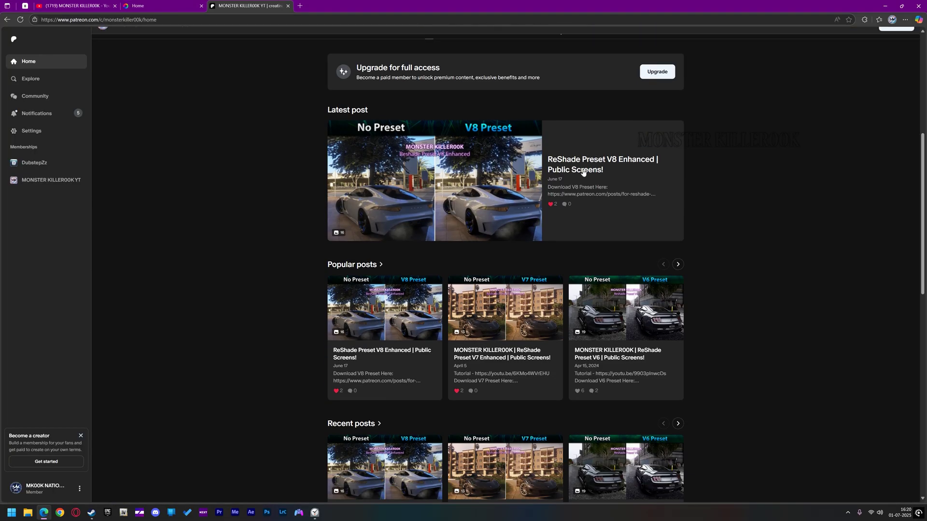
{"action": "left_click", "coordinate": [360, 140]}
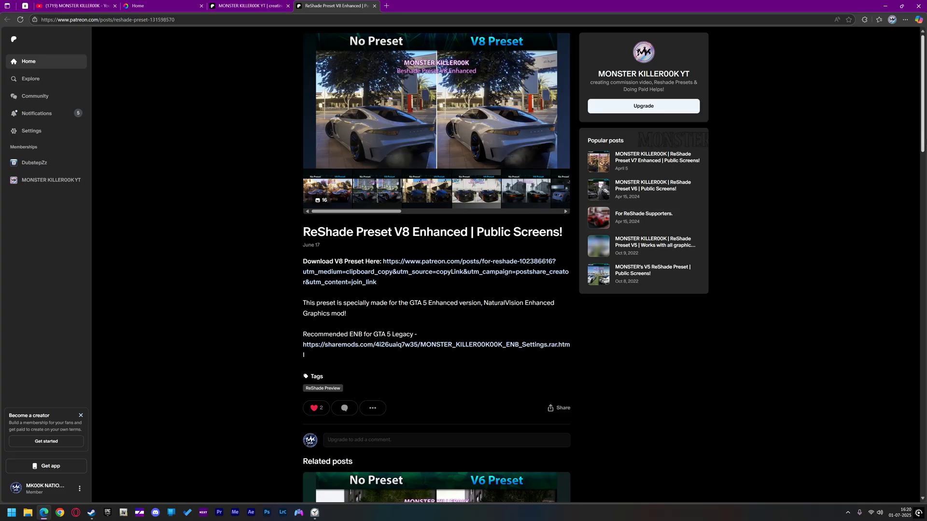
{"action": "left_click", "coordinate": [463, 264]}
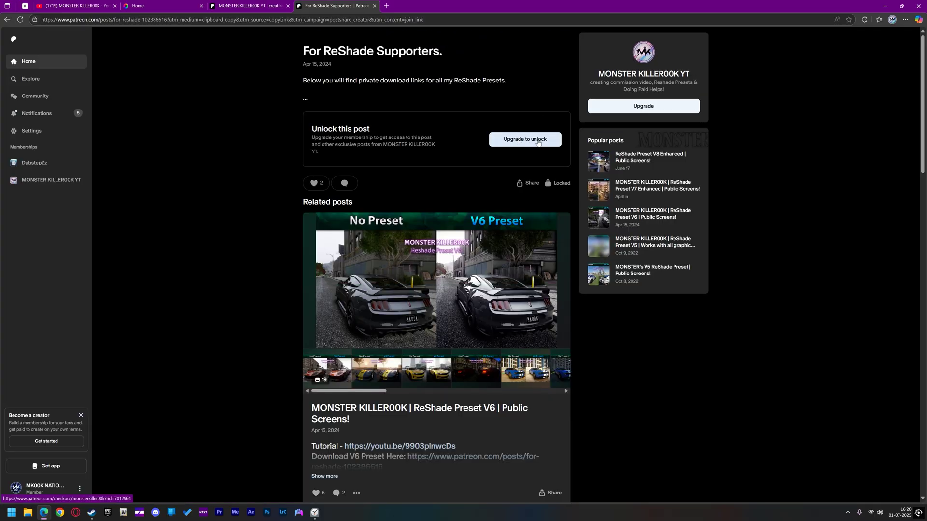
{"action": "left_click", "coordinate": [538, 141]}
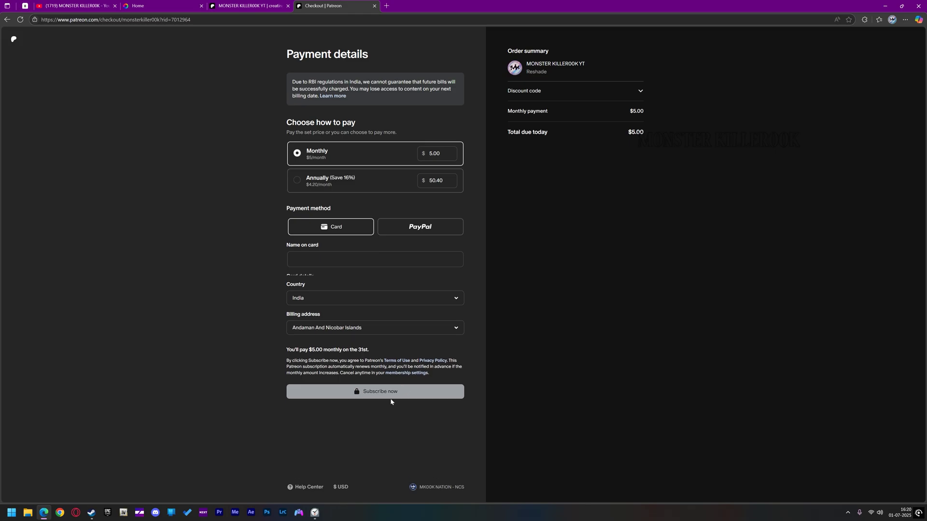
Step: Close Edge and extract the preset .rar in the ReShade folder with WinRAR, entering its password
{"action": "left_click", "coordinate": [918, 6]}
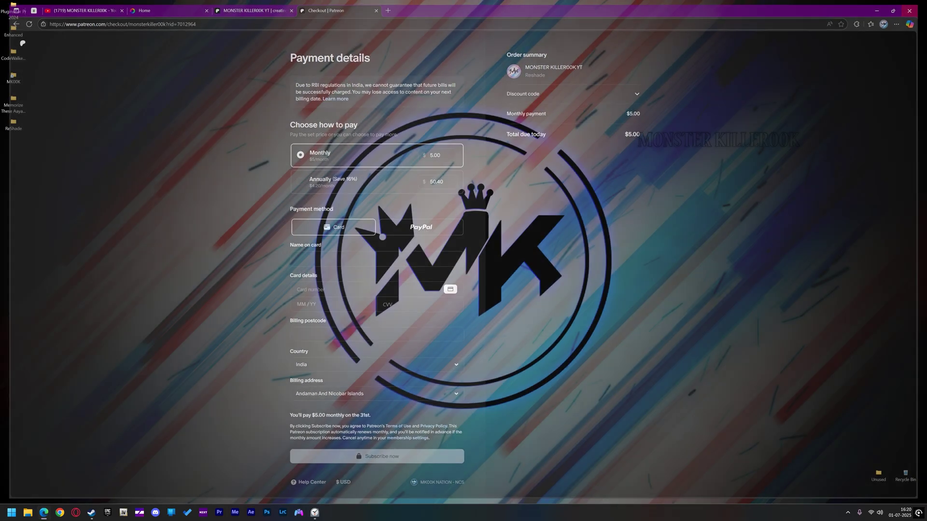
{"action": "double_click", "coordinate": [15, 126]}
{"action": "right_click", "coordinate": [369, 206]}
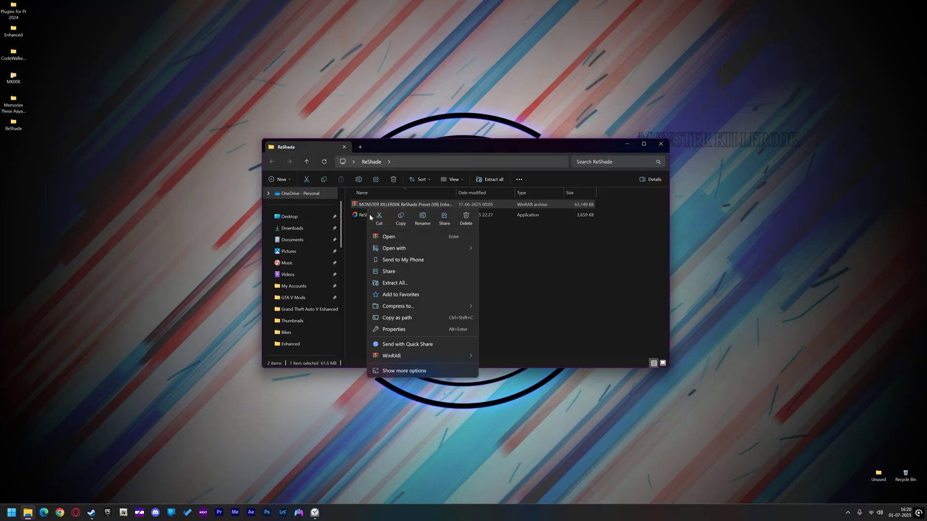
{"action": "mouse_move", "coordinate": [434, 356]}
{"action": "left_click", "coordinate": [498, 379]}
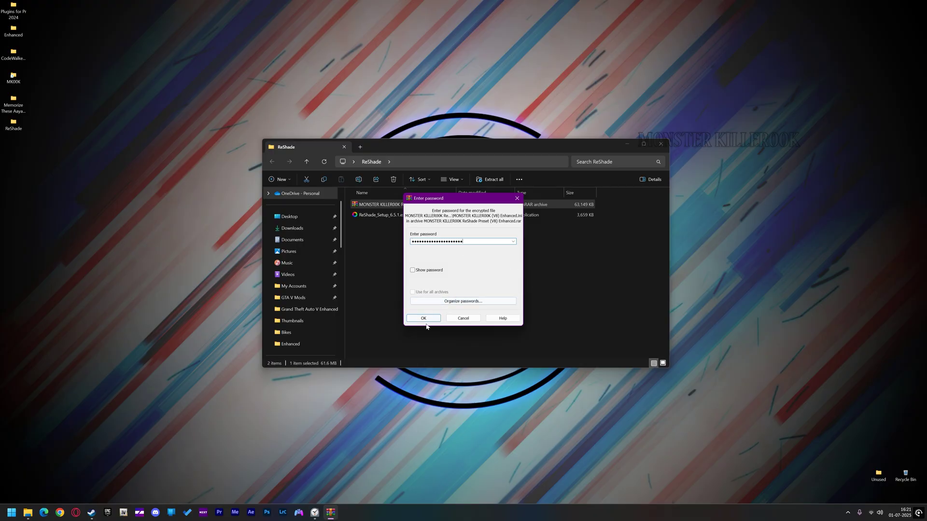
{"action": "left_click", "coordinate": [429, 320]}
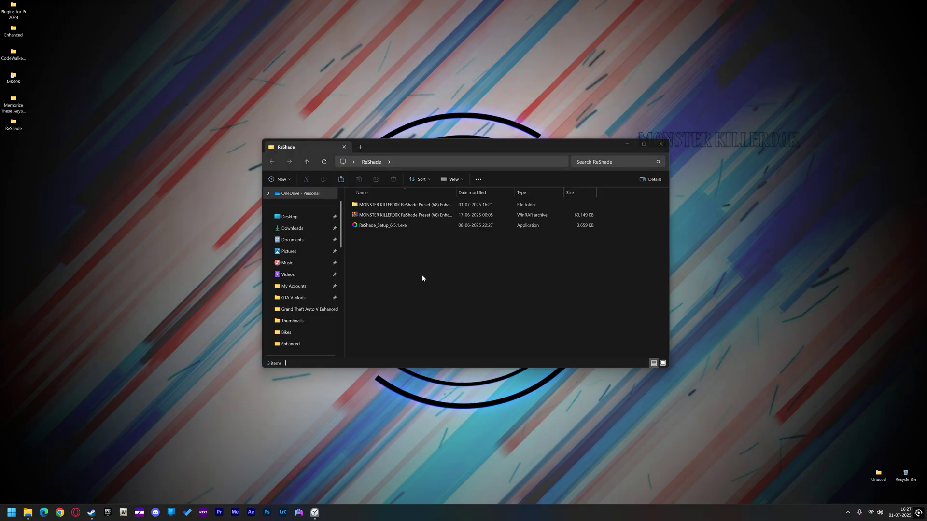
Step: Run ReShade_Setup_6.5.1.exe and select GTA5_Enhanced.exe as the target game
{"action": "double_click", "coordinate": [393, 230]}
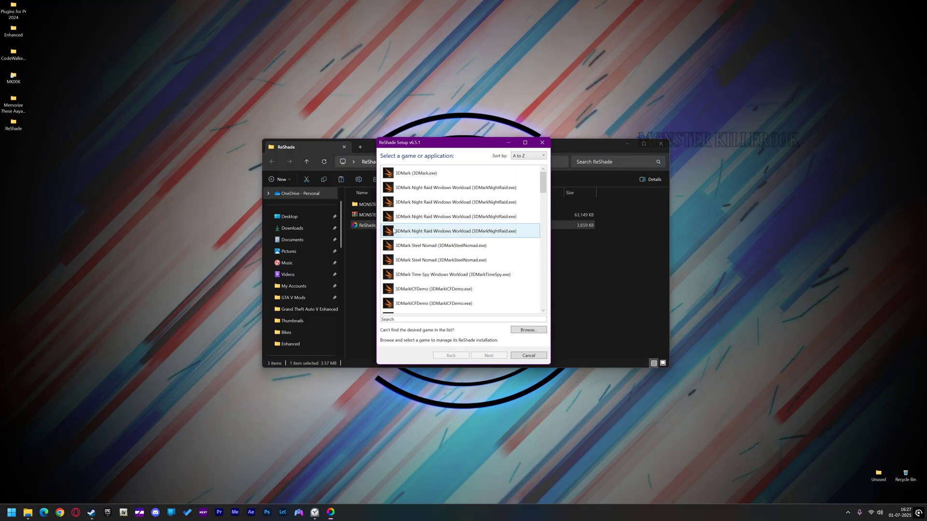
{"action": "left_click", "coordinate": [528, 330]}
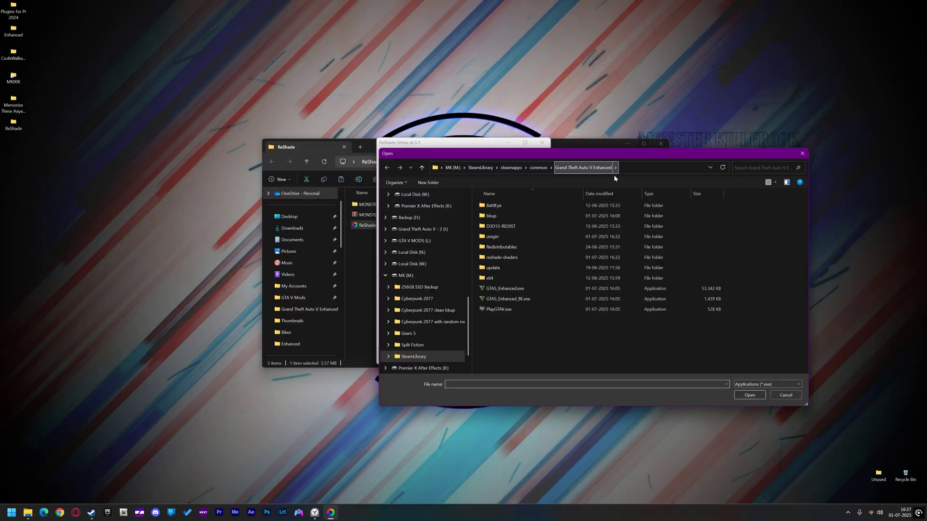
{"action": "left_click", "coordinate": [531, 289]}
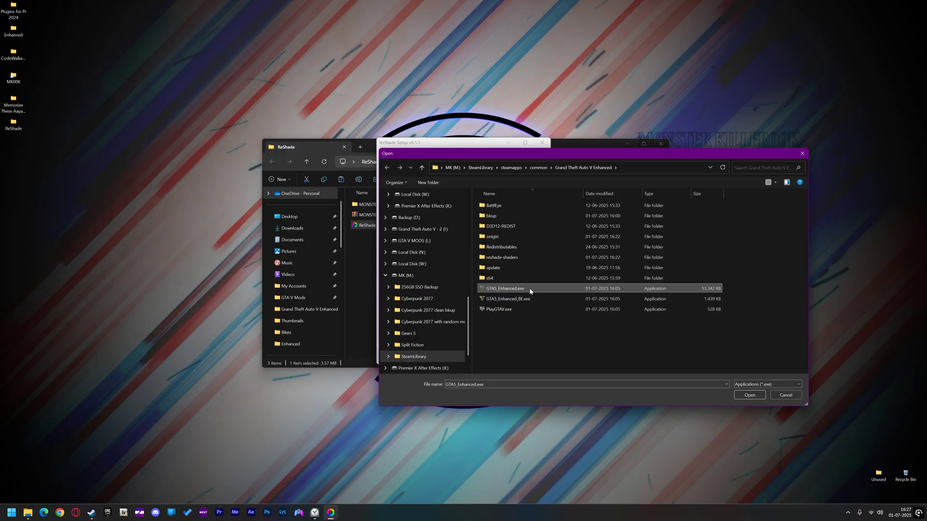
{"action": "left_click", "coordinate": [761, 396]}
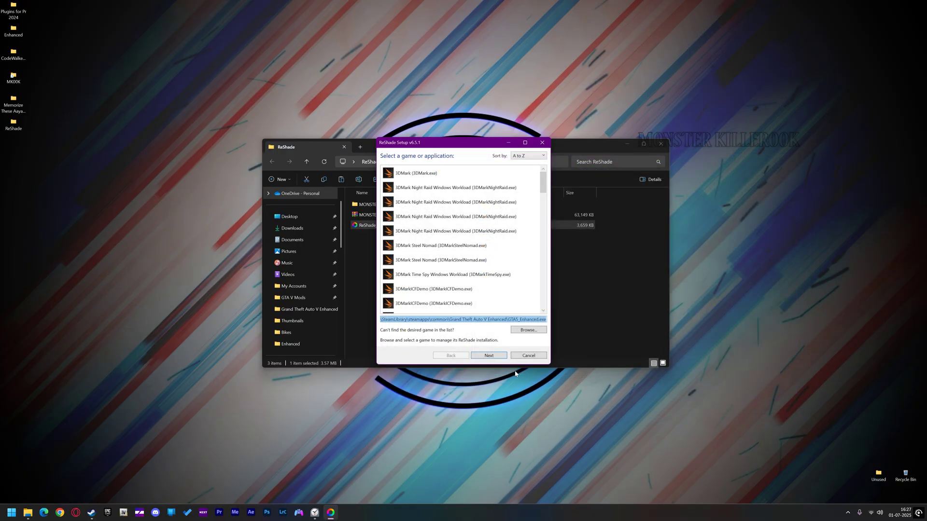
Step: Accept the rendering API and effect packages, install them, and finish the setup
{"action": "left_click", "coordinate": [497, 358]}
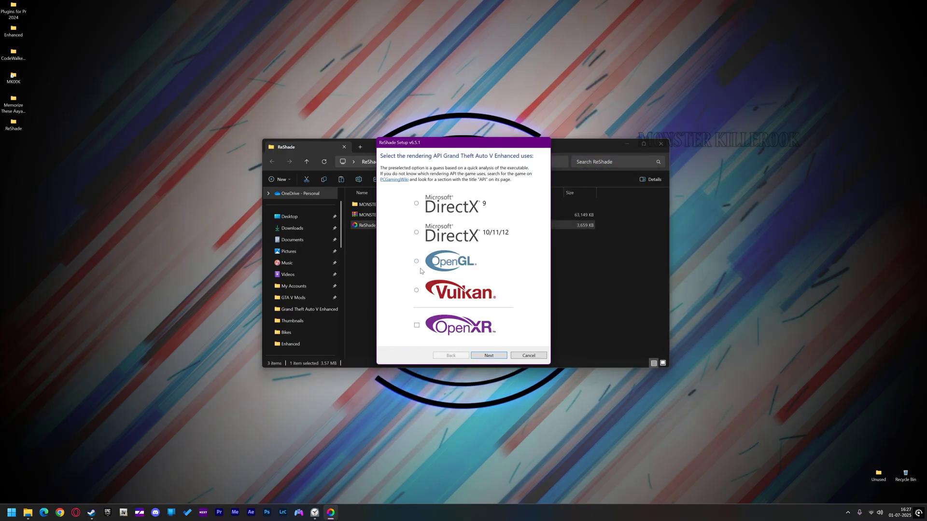
{"action": "left_click", "coordinate": [497, 357]}
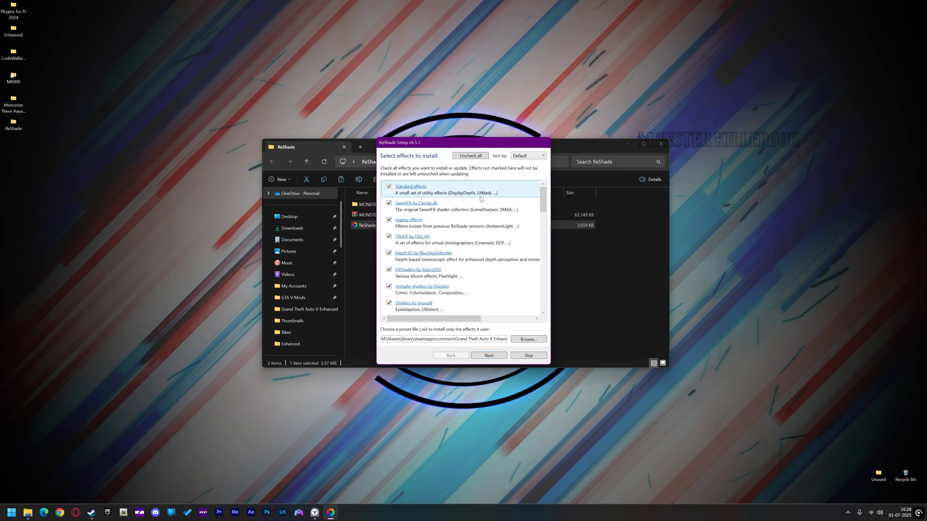
{"action": "left_click", "coordinate": [495, 358]}
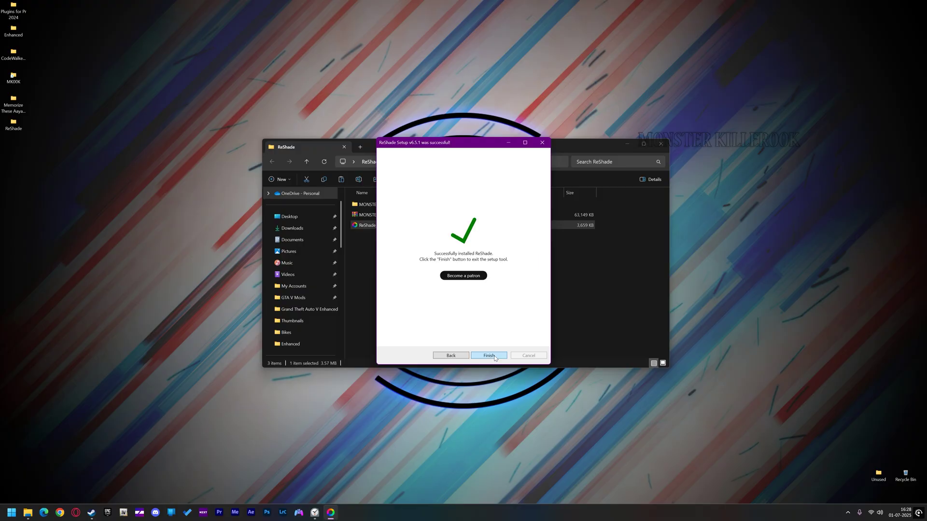
{"action": "left_click", "coordinate": [494, 356]}
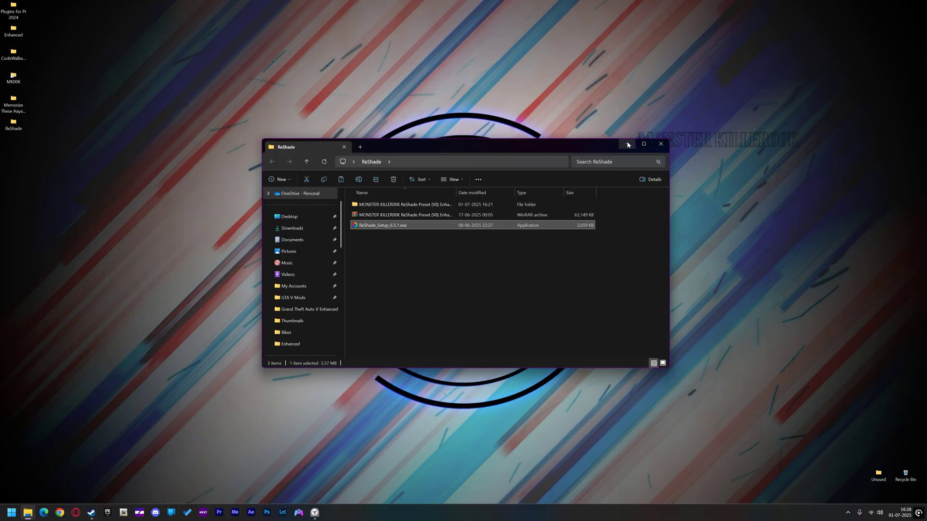
Step: Open the extracted preset folder and read then close the 'Read me before Installation' notes
{"action": "left_click", "coordinate": [400, 207]}
{"action": "double_click", "coordinate": [400, 207]}
{"action": "double_click", "coordinate": [400, 205]}
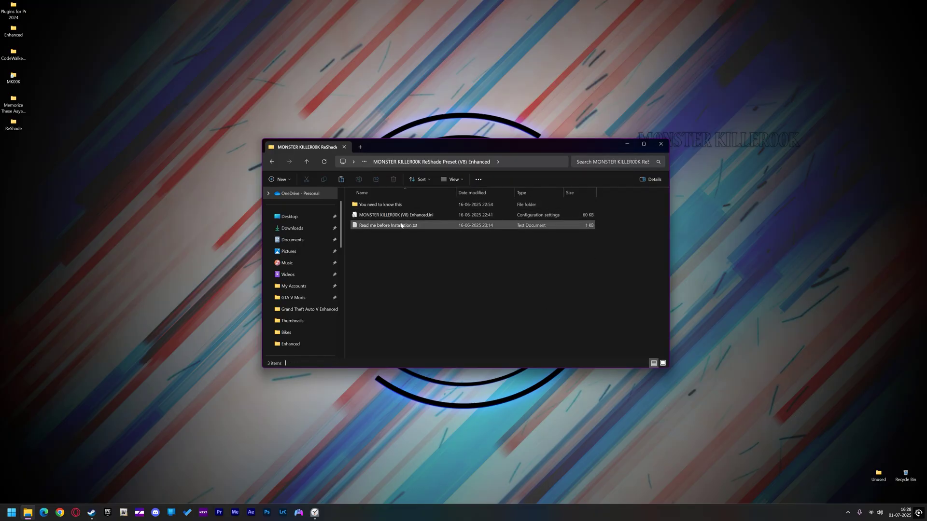
{"action": "double_click", "coordinate": [399, 225]}
{"action": "key", "text": "alt+F4"}
Step: Open the ADOF (OFF).png example in You need to know this › Cinematic Blur
{"action": "double_click", "coordinate": [405, 206]}
{"action": "double_click", "coordinate": [390, 208]}
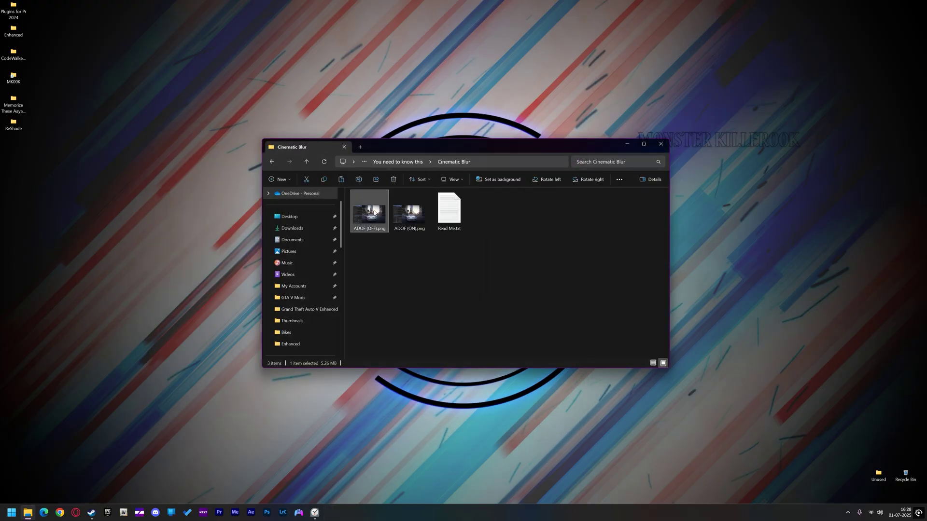
{"action": "double_click", "coordinate": [374, 212]}
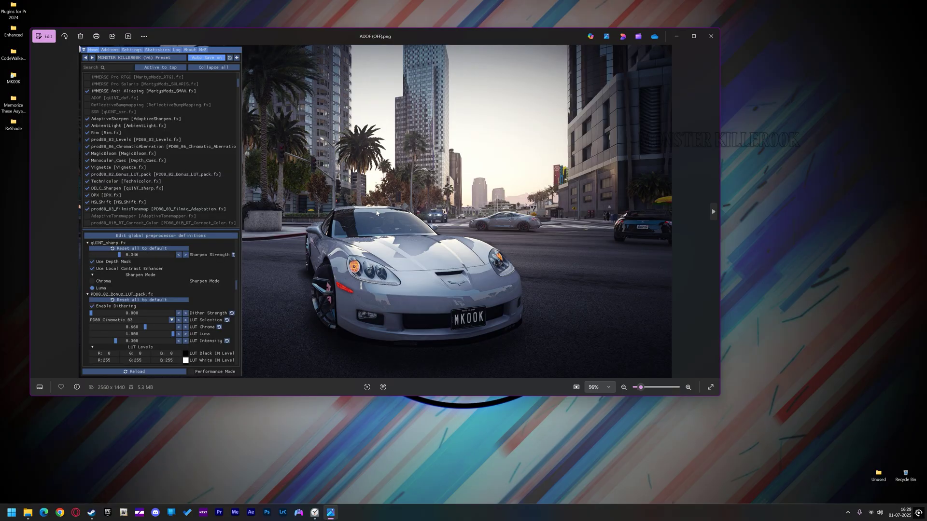
Step: Compare the RadiantGI OFF and ON images in the 'For more FPS turn this off' folder
{"action": "key", "text": "alt+F4"}
{"action": "key", "text": "alt+Left"}
{"action": "left_click", "coordinate": [389, 216]}
{"action": "double_click", "coordinate": [390, 216]}
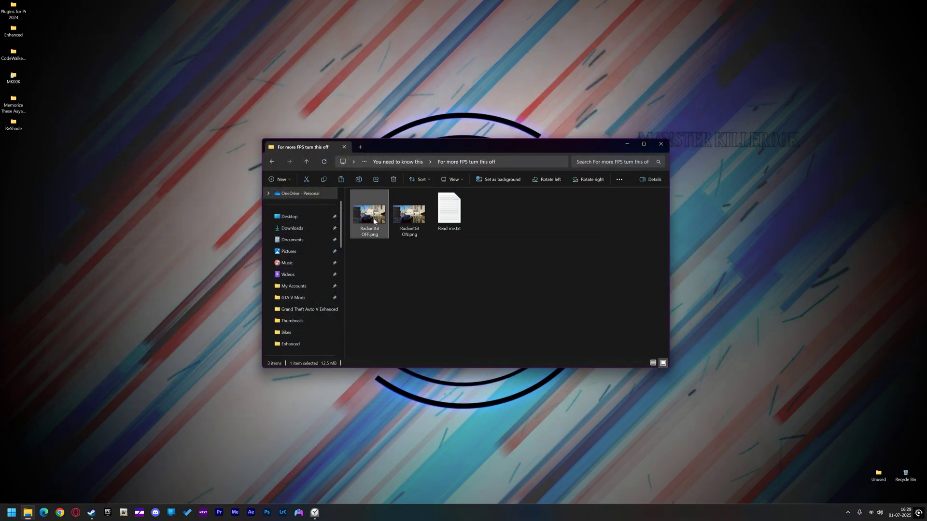
{"action": "double_click", "coordinate": [374, 221]}
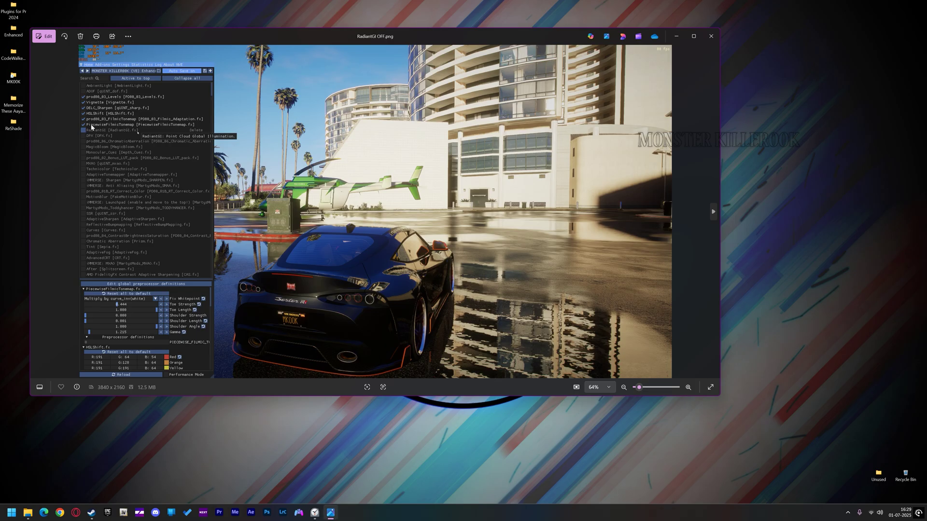
{"action": "key", "text": "Right"}
{"action": "key", "text": "Left"}
{"action": "key", "text": "Right"}
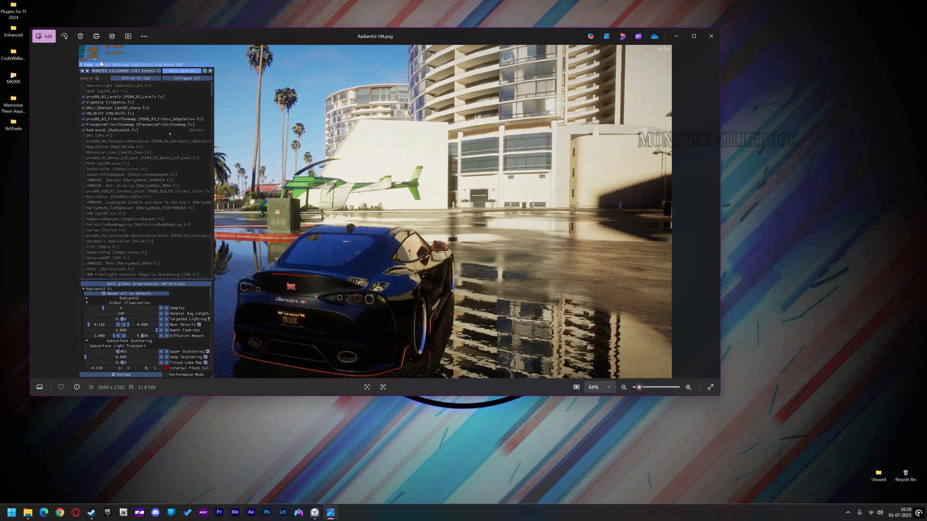
{"action": "key", "text": "Left"}
{"action": "key", "text": "Right"}
{"action": "left_click", "coordinate": [711, 37]}
Step: Compare the PiecewiseFilmicTonemap OFF and ON images, then view the V8 Effects overview image
{"action": "key", "text": "alt+Left"}
{"action": "key", "text": "Down"}
{"action": "key", "text": "Return"}
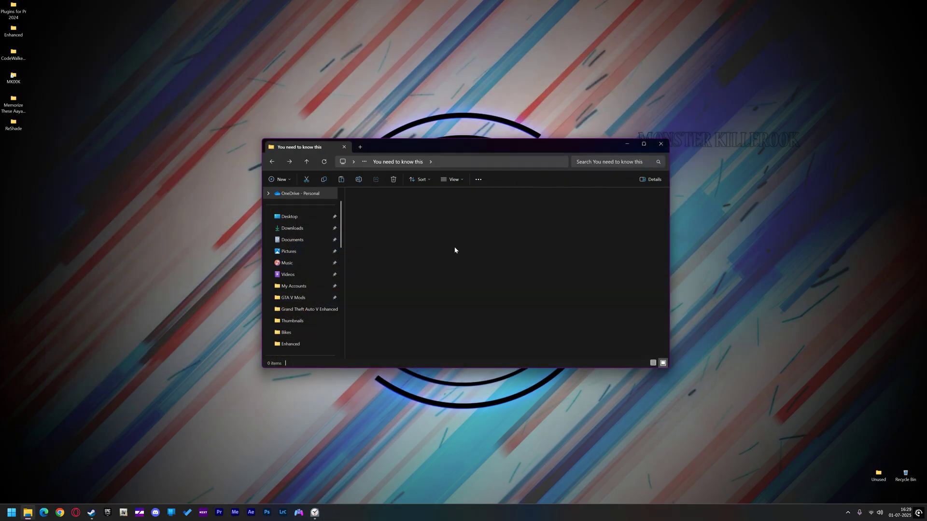
{"action": "key", "text": "Return"}
{"action": "key", "text": "Right"}
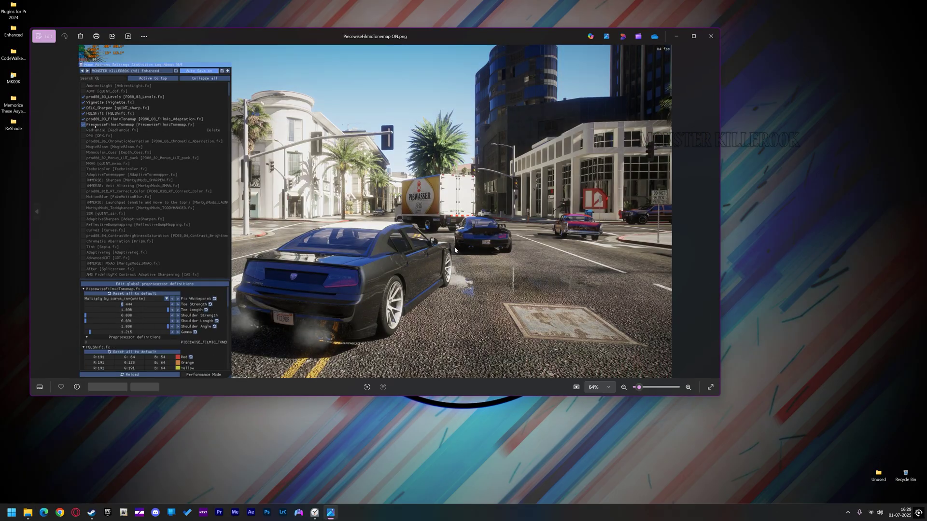
{"action": "key", "text": "Left"}
{"action": "key", "text": "Right"}
{"action": "key", "text": "Left"}
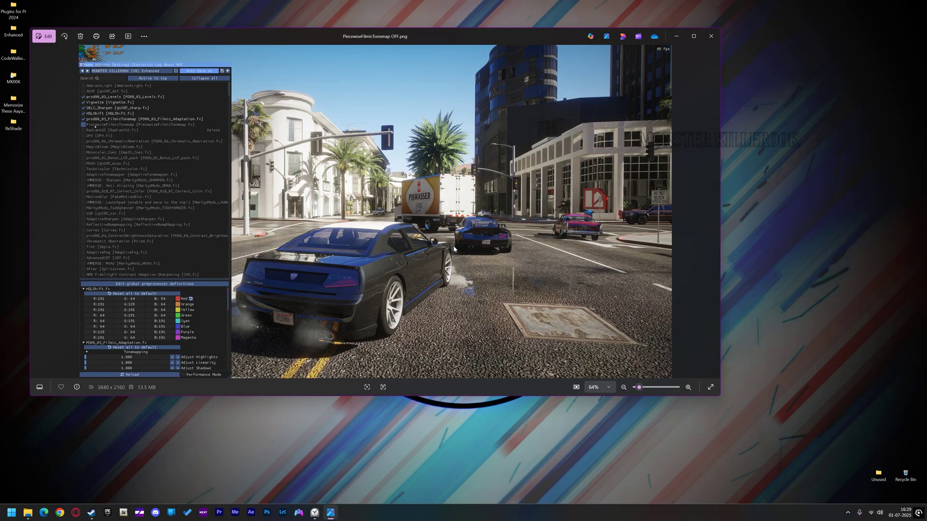
{"action": "left_click", "coordinate": [708, 38]}
{"action": "key", "text": "Return"}
{"action": "key", "text": "Return"}
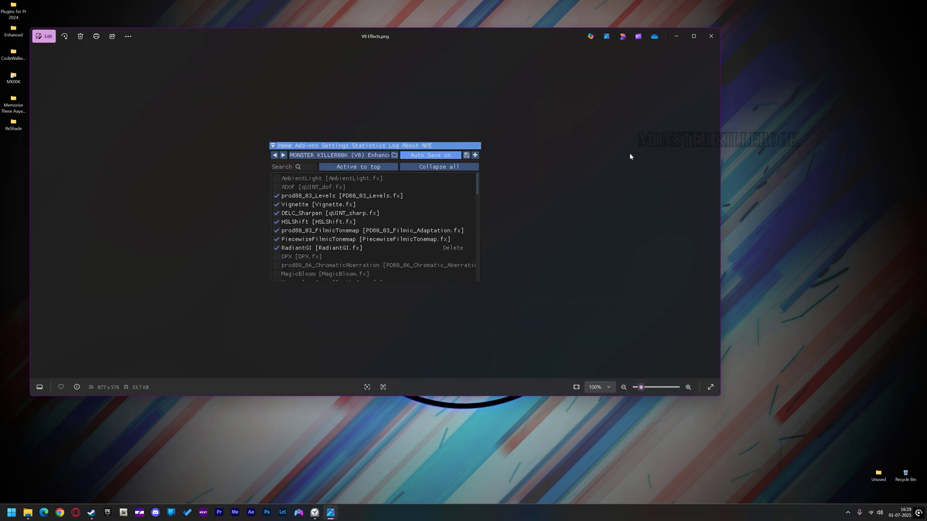
{"action": "left_click", "coordinate": [711, 36]}
Step: Copy the V8 Enhanced .ini preset from the preset's main folder and close File Explorer
{"action": "key", "text": "BackSpace"}
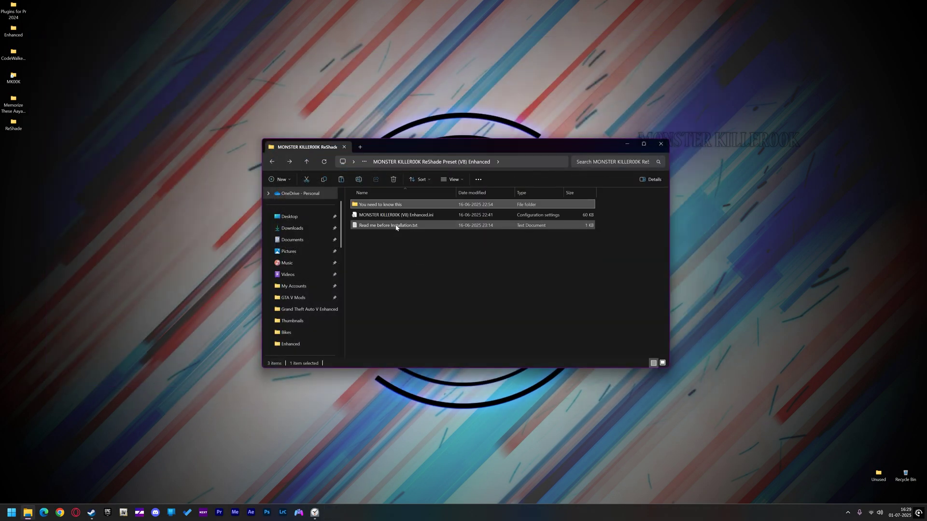
{"action": "left_click", "coordinate": [395, 217]}
{"action": "right_click", "coordinate": [381, 218]}
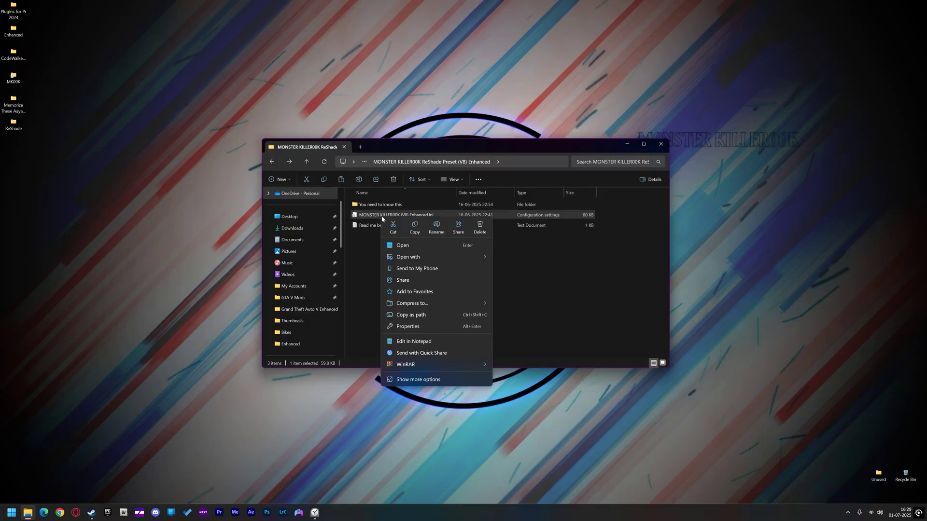
{"action": "left_click", "coordinate": [413, 227]}
{"action": "left_click", "coordinate": [661, 144]}
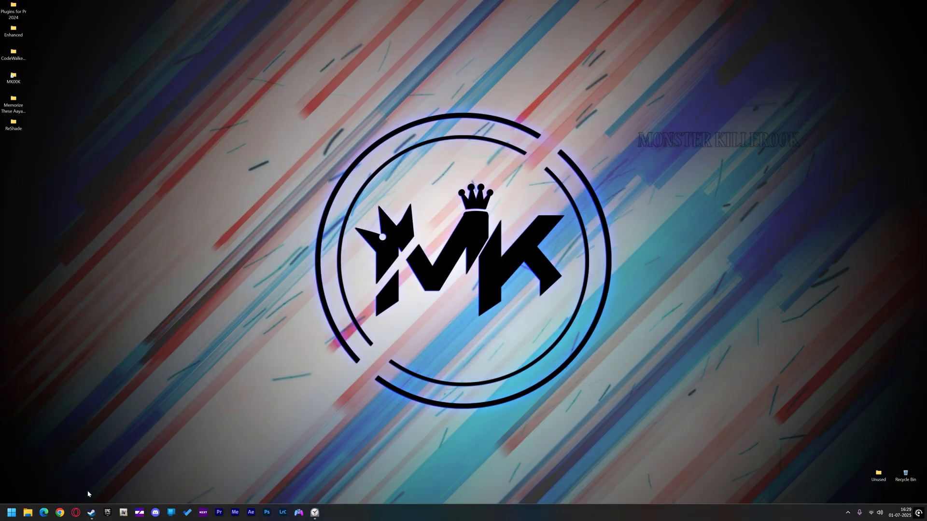
Step: In Steam, open Grand Theft Auto V Enhanced's installed files folder via Manage
{"action": "left_click", "coordinate": [91, 513]}
{"action": "right_click", "coordinate": [72, 91]}
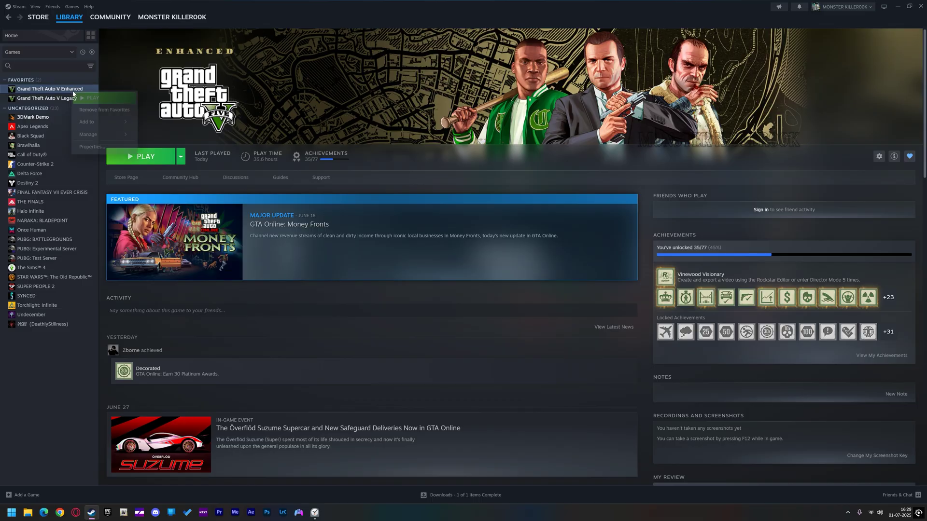
{"action": "mouse_move", "coordinate": [105, 137]}
{"action": "left_click", "coordinate": [164, 148]}
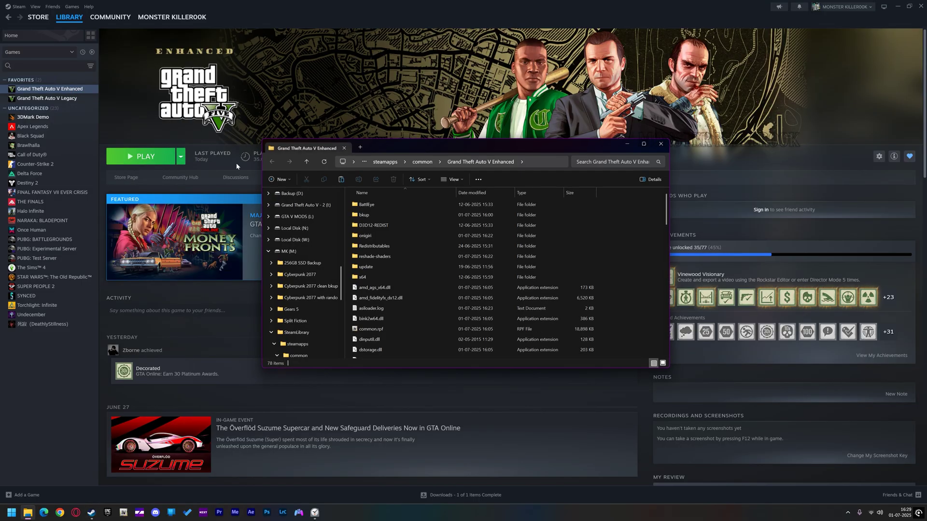
Step: Maximize the game folder window and paste the MONSTER KILLER00K (V8) Enhanced.ini preset into it
{"action": "left_click", "coordinate": [644, 144]}
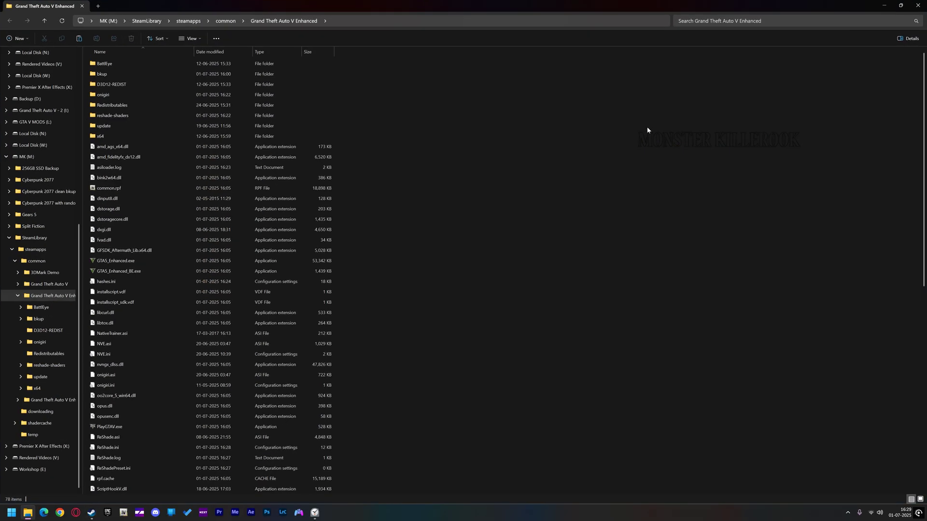
{"action": "right_click", "coordinate": [529, 117]}
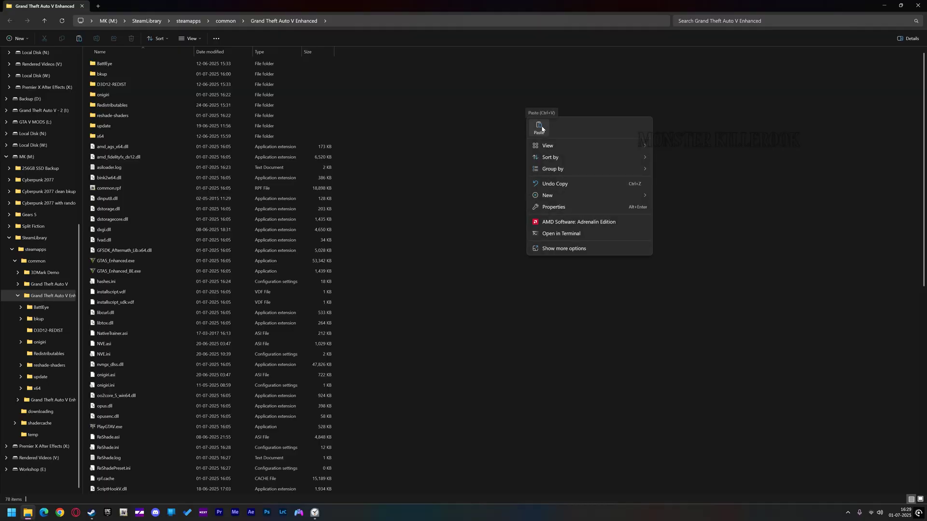
{"action": "left_click", "coordinate": [542, 128]}
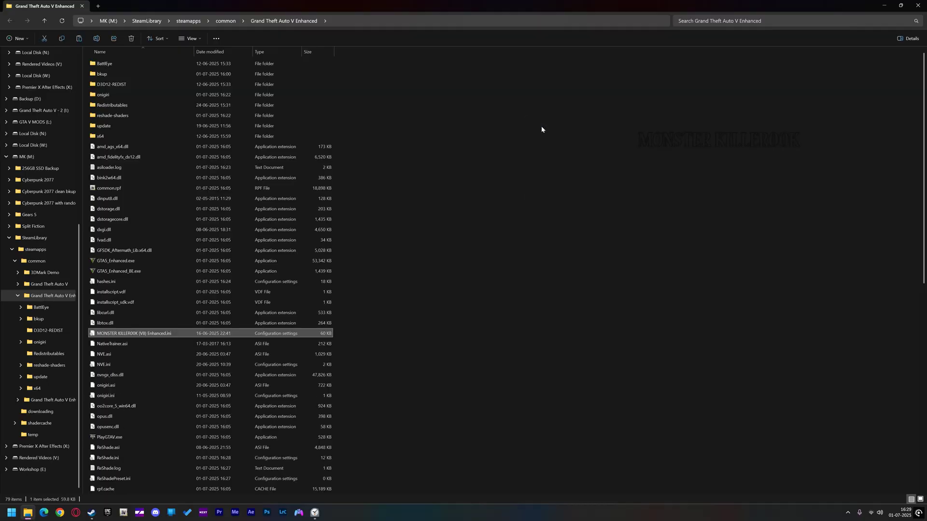
Step: Delete dxgi.dll from the GTA V Enhanced game folder
{"action": "left_click", "coordinate": [5, 156]}
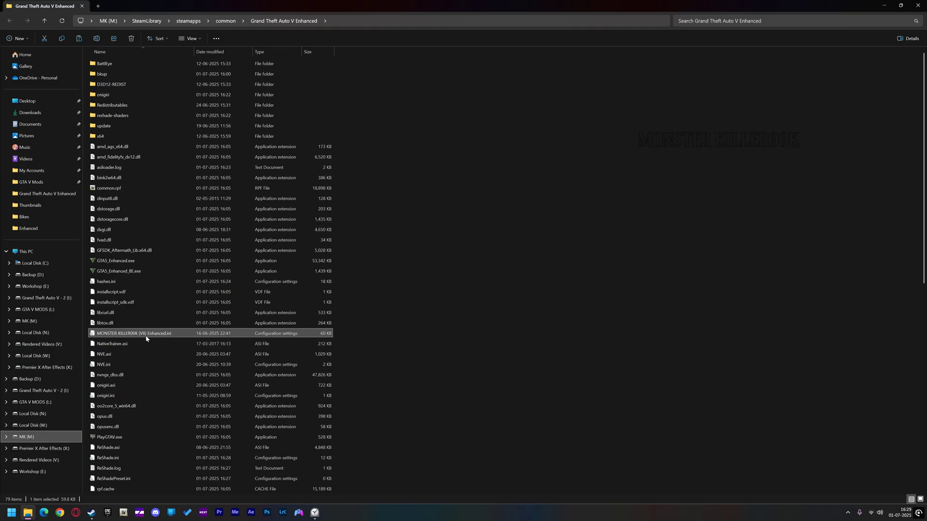
{"action": "left_click", "coordinate": [116, 232]}
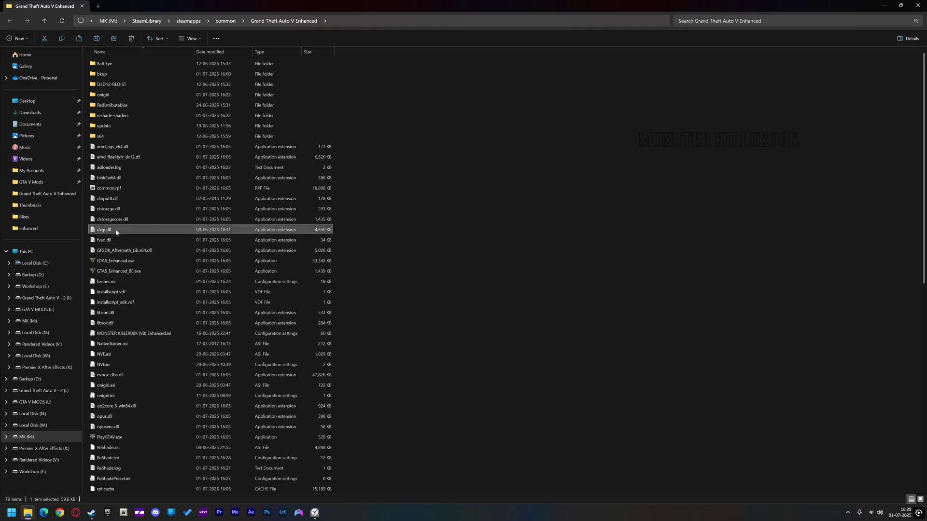
{"action": "right_click", "coordinate": [124, 230]}
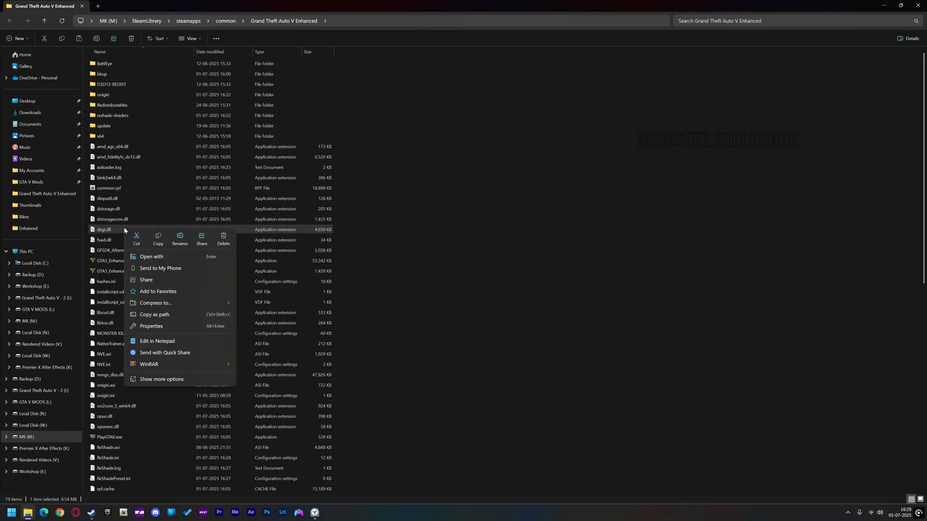
{"action": "left_click", "coordinate": [224, 239]}
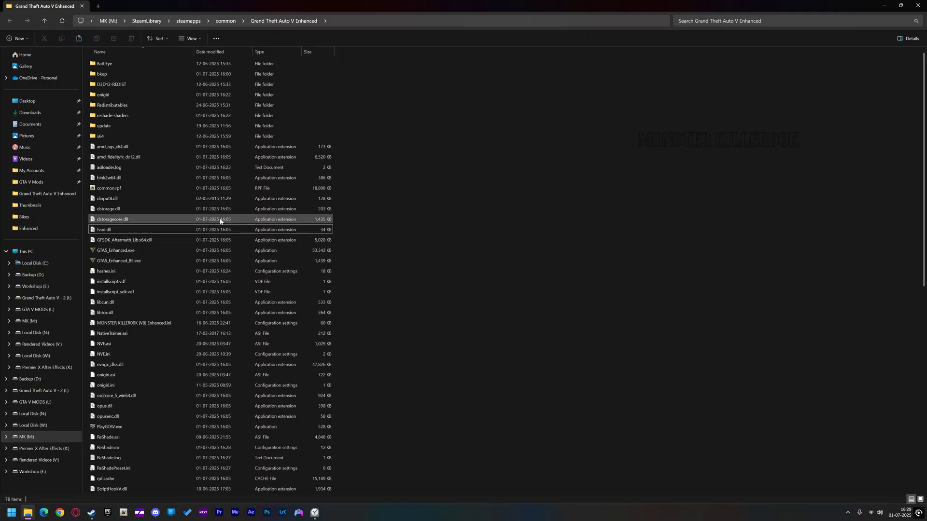
Step: Bring Steam forward and hit PLAY on Grand Theft Auto V Enhanced
{"action": "left_click", "coordinate": [92, 513]}
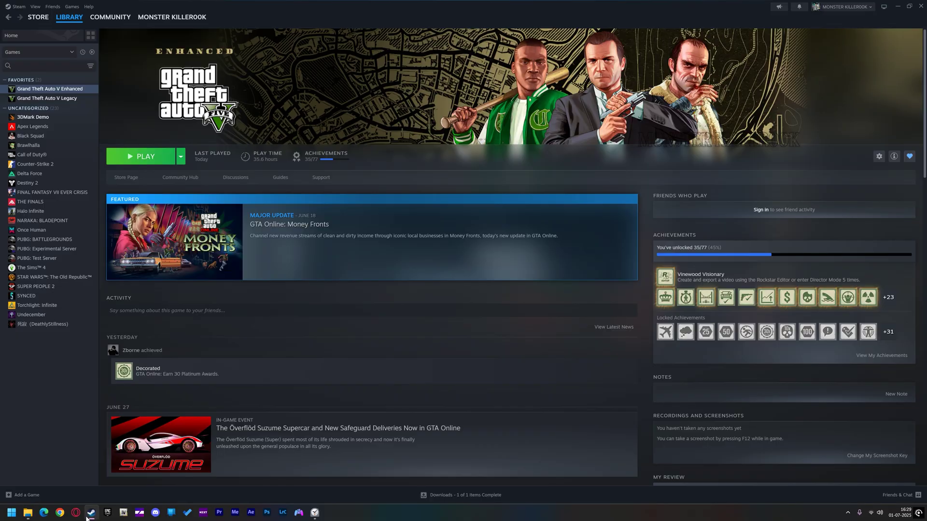
{"action": "left_click", "coordinate": [150, 156]}
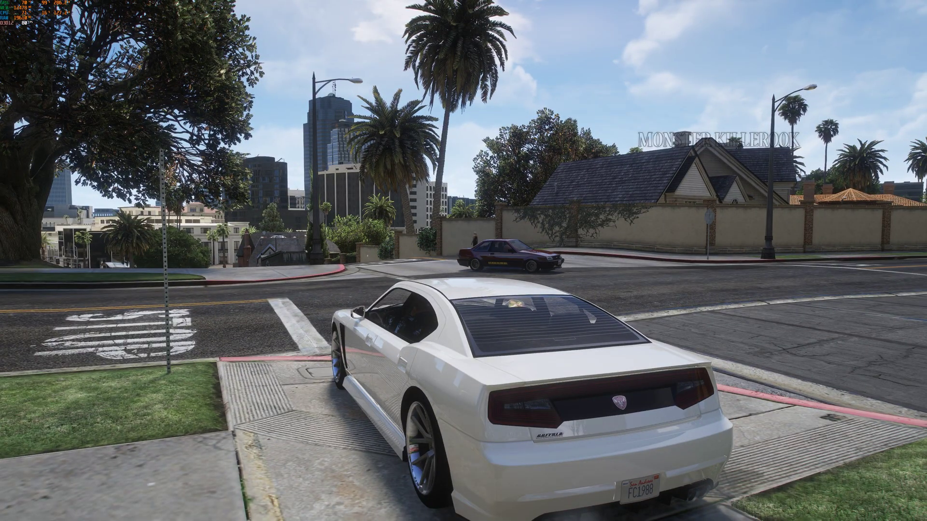
Step: Open the ReShade overlay with Home, move it left, and load MONSTER KILLER00K (V8) Enhanced.ini
{"action": "key", "text": "Home"}
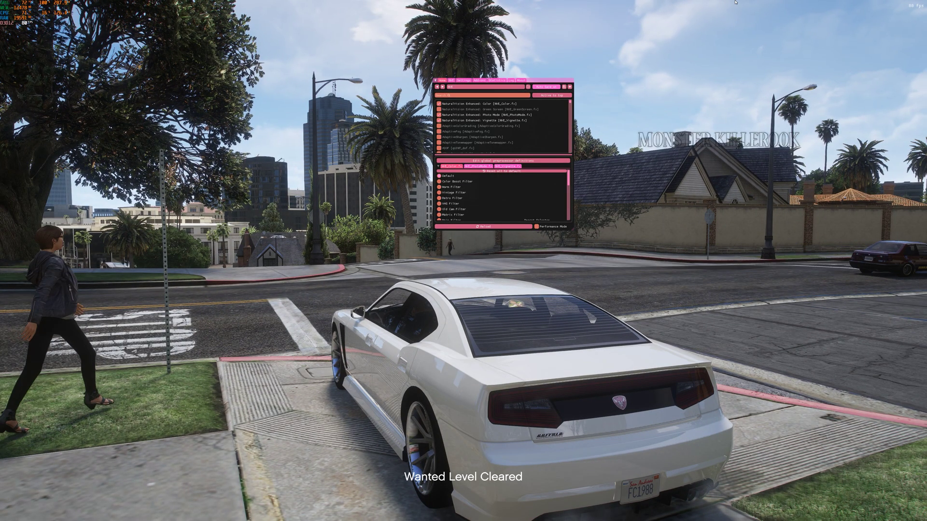
{"action": "left_click_drag", "start_coordinate": [535, 81], "coordinate": [204, 171]}
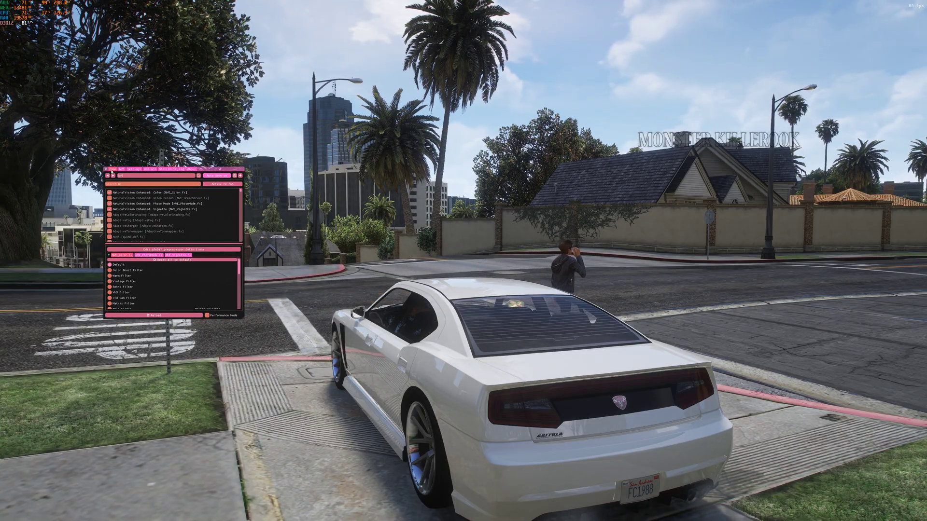
{"action": "left_click", "coordinate": [126, 176]}
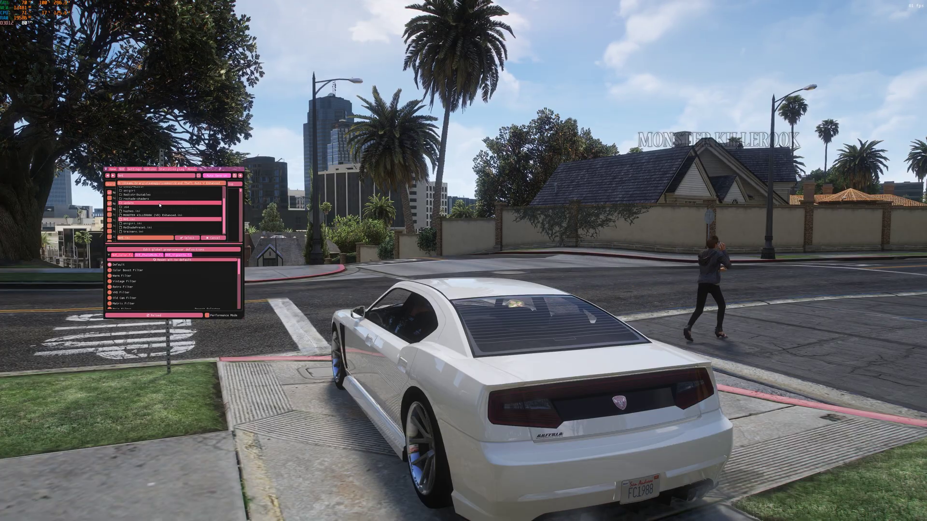
{"action": "left_click", "coordinate": [166, 215]}
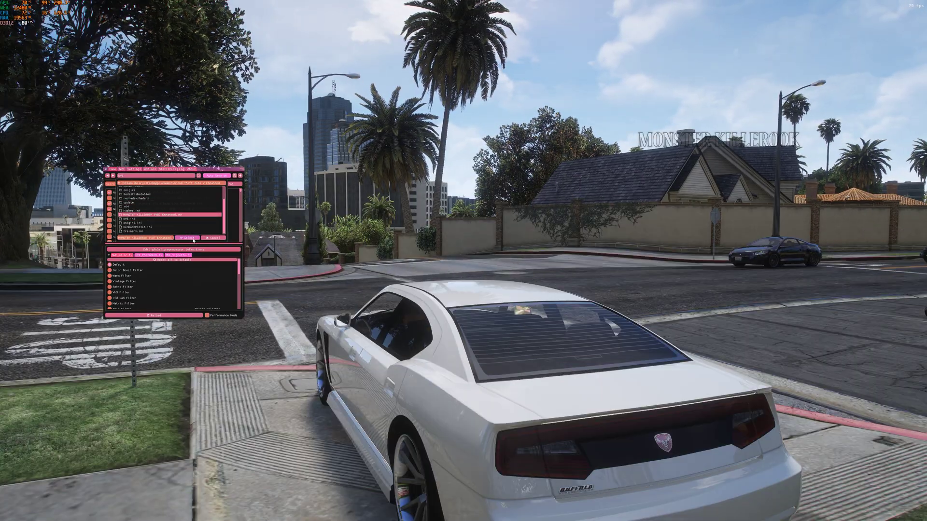
{"action": "left_click", "coordinate": [189, 238]}
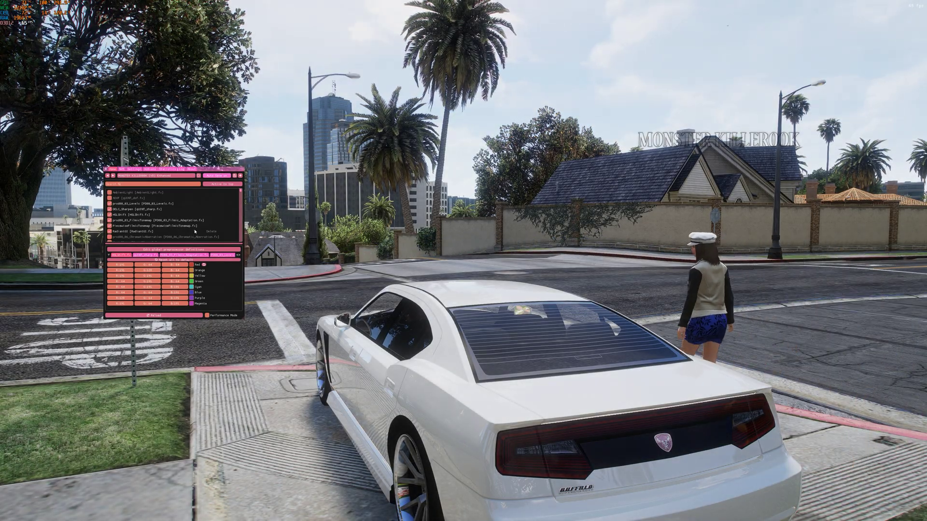
Step: In ReShade Settings, set the overlay key to Numpad + and the effect toggle key to Numpad -
{"action": "key", "text": "Home"}
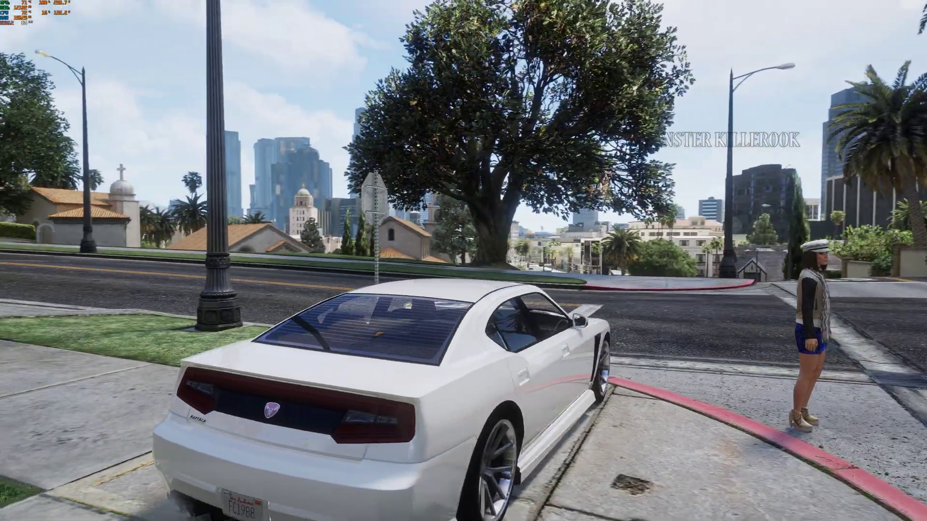
{"action": "key", "text": "Home"}
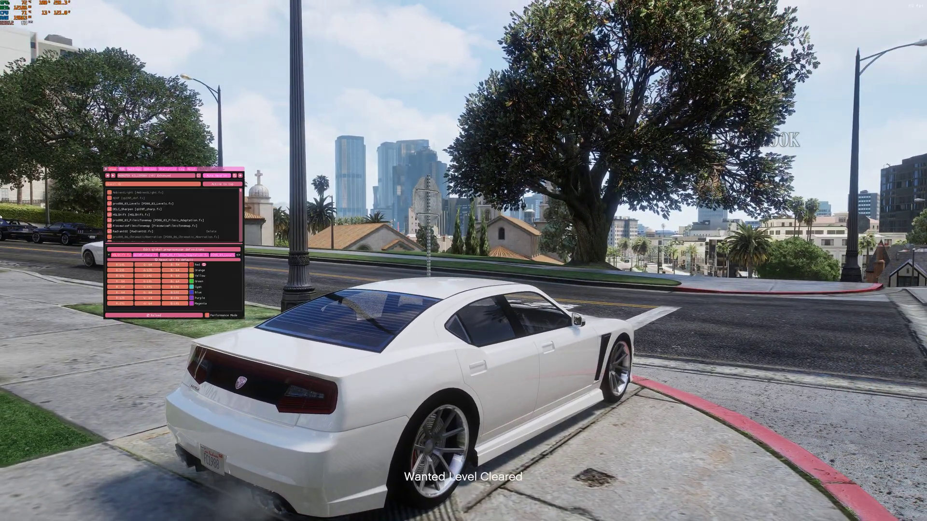
{"action": "left_click", "coordinate": [134, 169]}
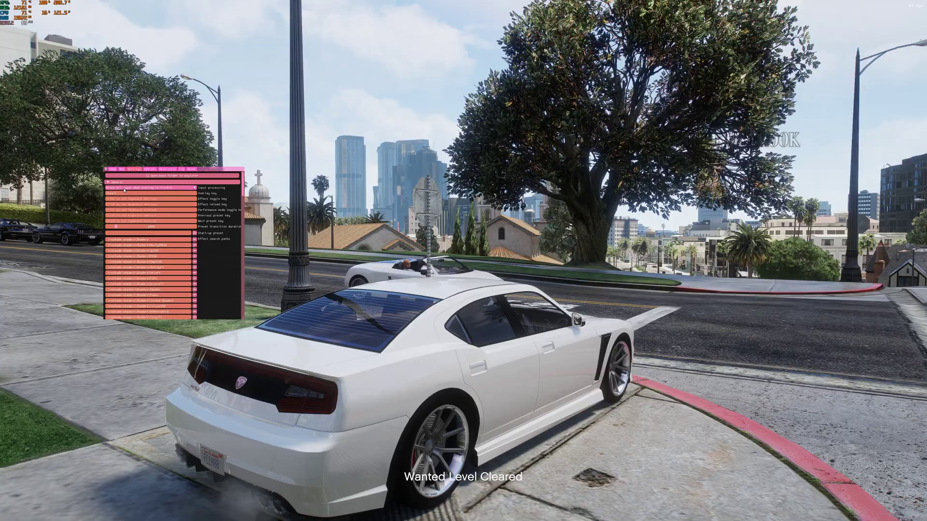
{"action": "left_click", "coordinate": [124, 193]}
{"action": "key", "text": "KP_Add"}
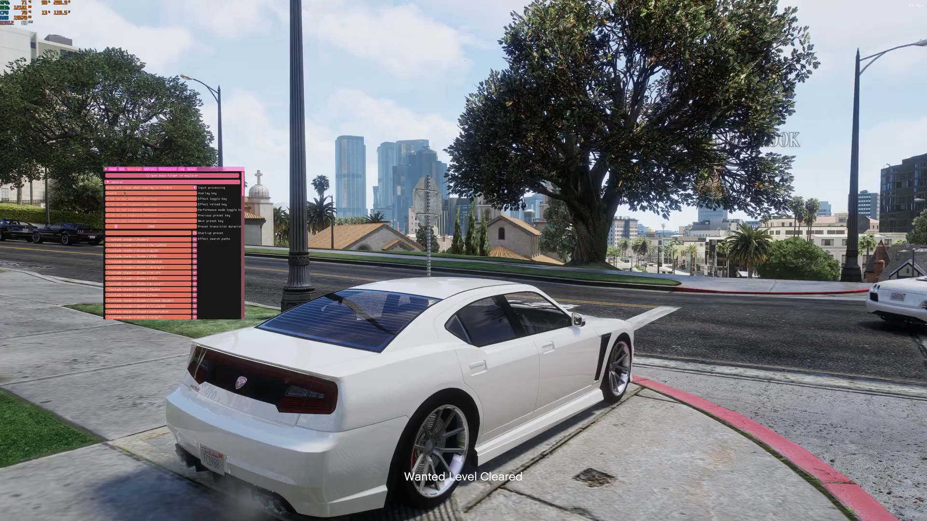
{"action": "left_click", "coordinate": [129, 199]}
{"action": "key", "text": "KP_Subtract"}
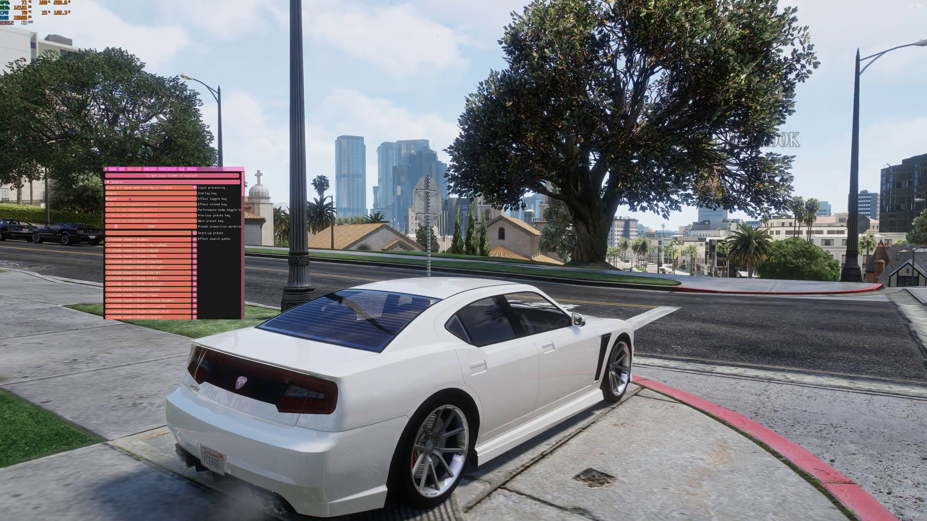
Step: Toggle the effects off and on several times with Numpad -, then hide the overlay
{"action": "left_click", "coordinate": [113, 169]}
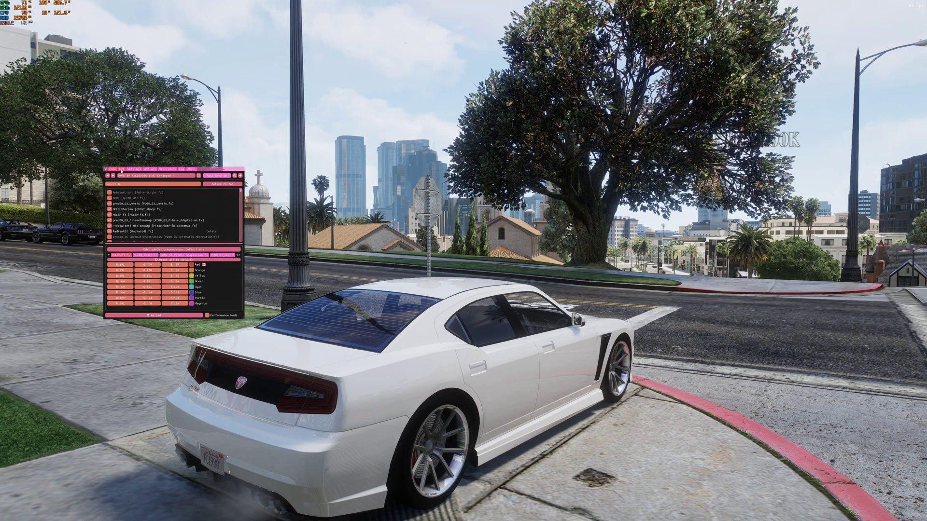
{"action": "key", "text": "KP_Subtract"}
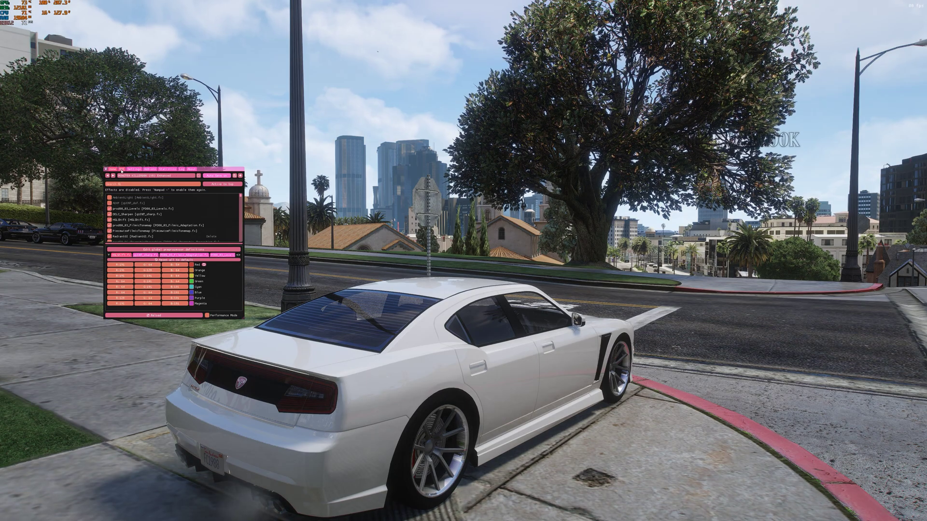
{"action": "key", "text": "KP_Subtract"}
{"action": "key", "text": "KP_Subtract"}
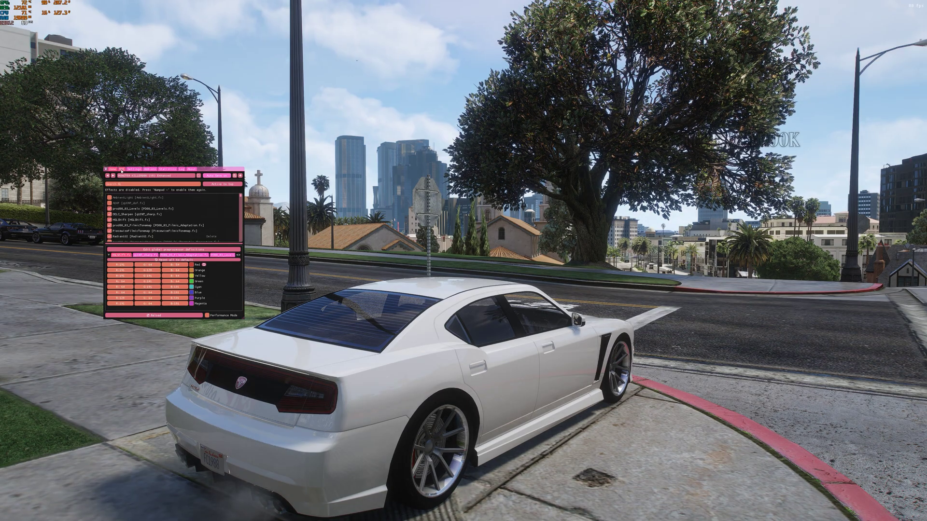
{"action": "key", "text": "KP_Subtract"}
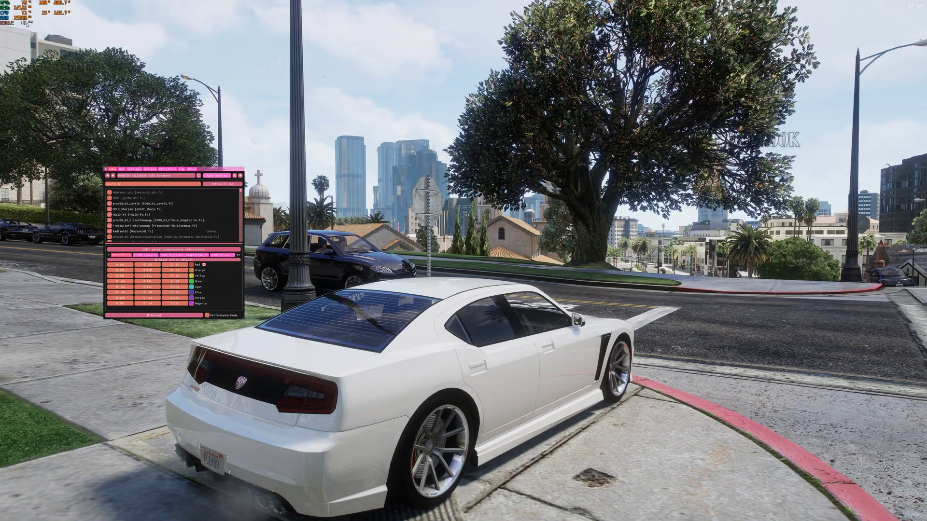
{"action": "key", "text": "KP_Subtract"}
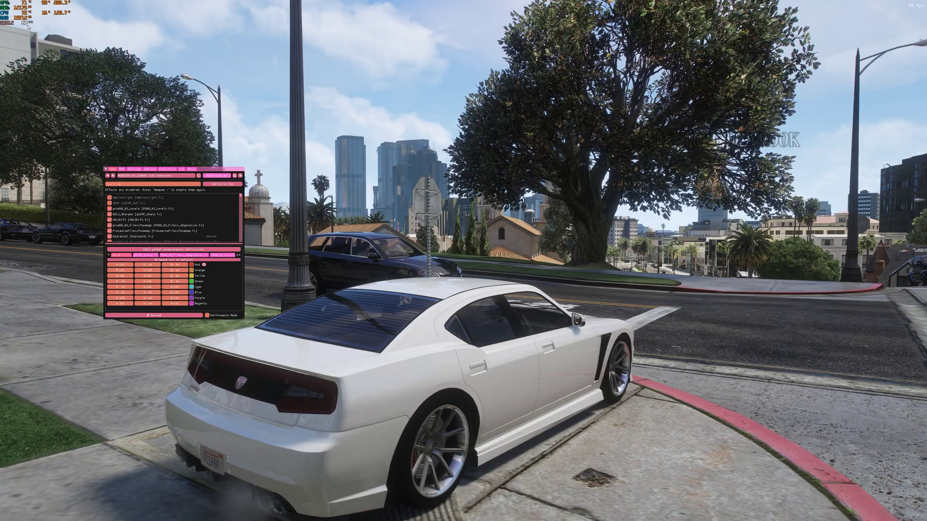
{"action": "key", "text": "KP_Subtract"}
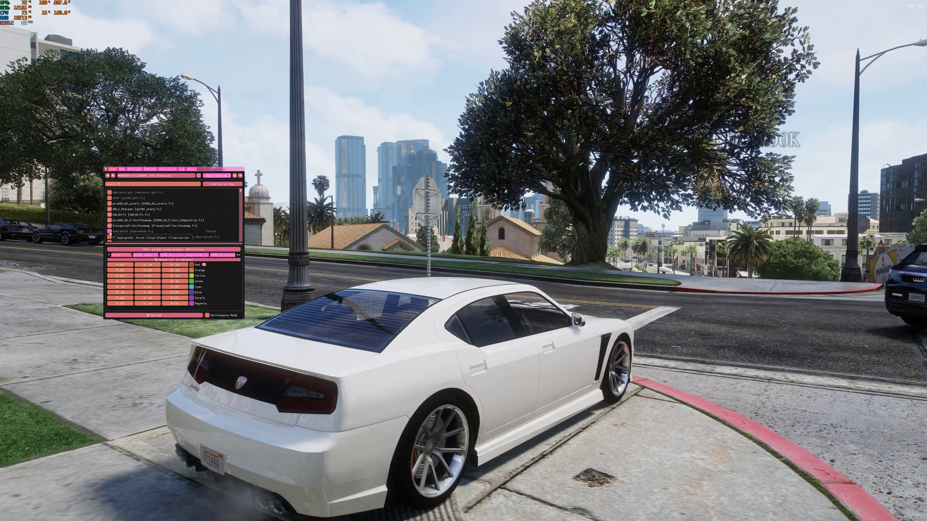
{"action": "key", "text": "Home"}
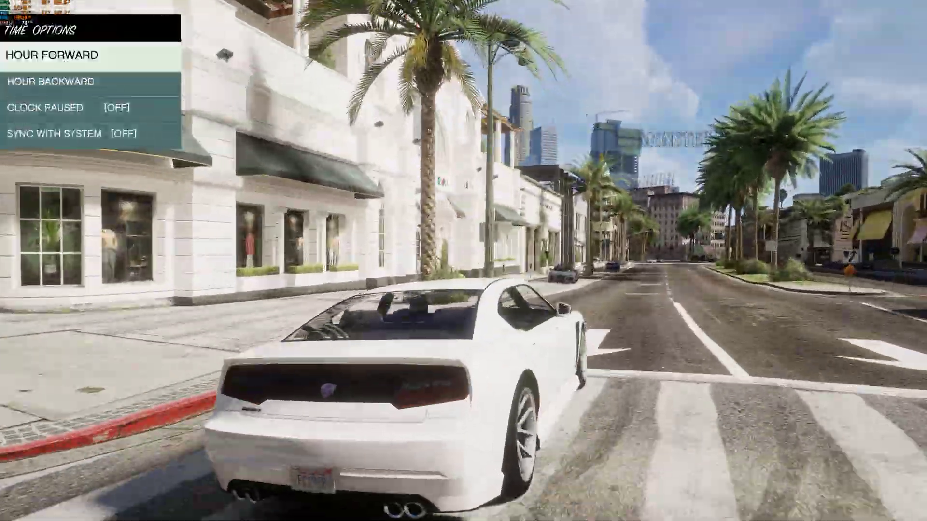
Step: Step the game clock back an hour, then leave PiecewiseFilmicTonemap unticked in ReShade's effect list
{"action": "key", "text": "Down"}
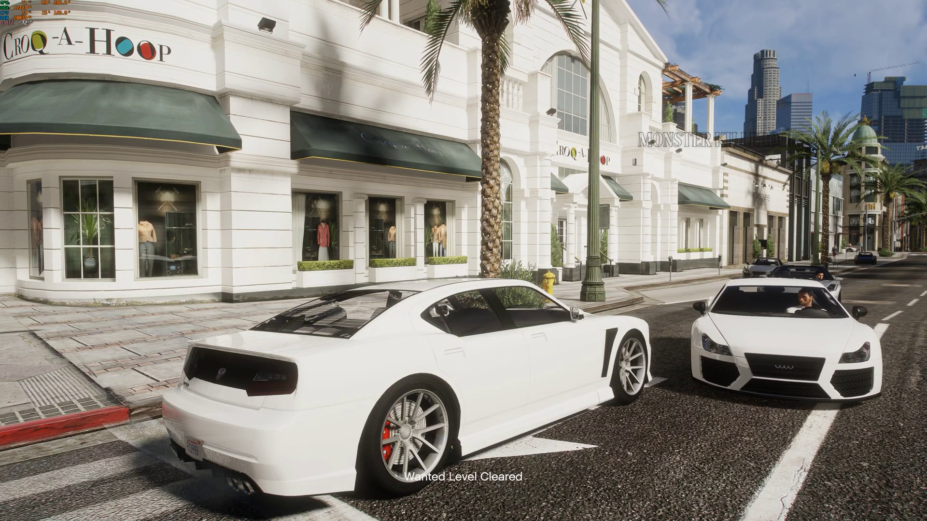
{"action": "key", "text": "Home"}
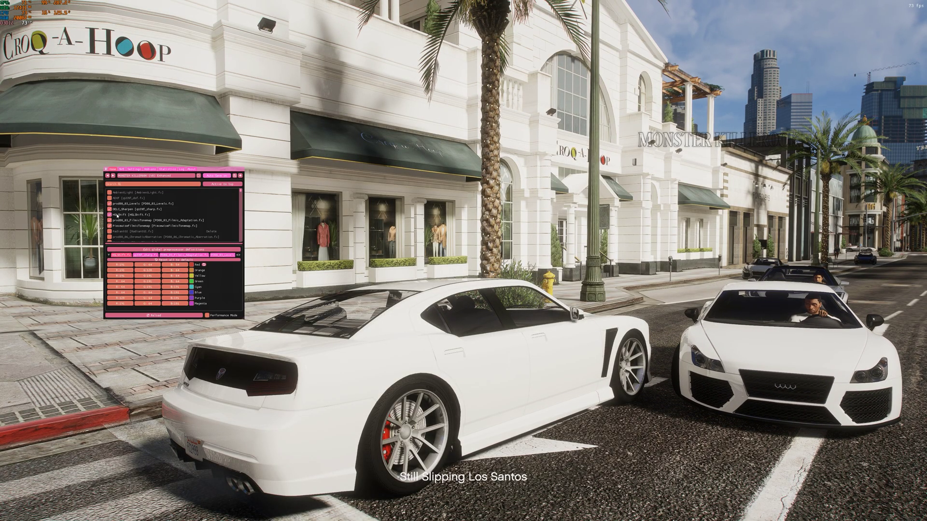
{"action": "left_click", "coordinate": [110, 226]}
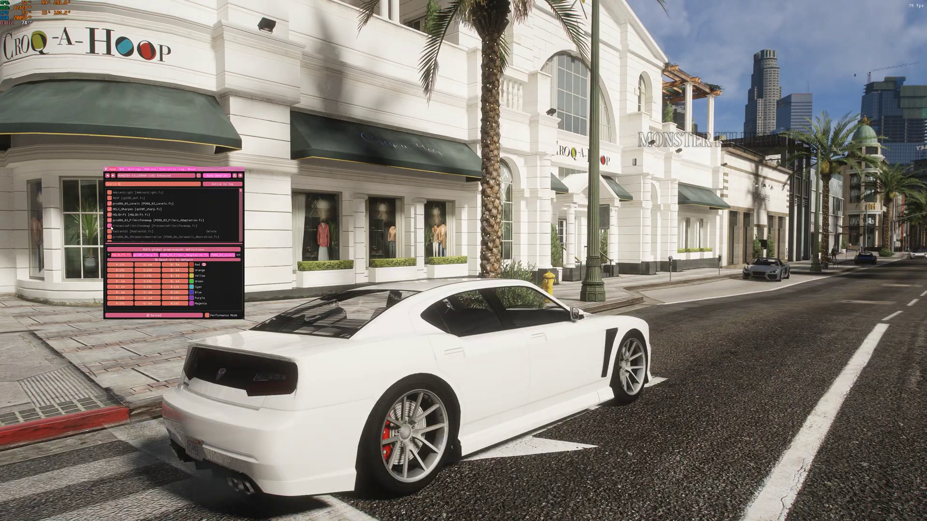
{"action": "left_click", "coordinate": [110, 226]}
{"action": "left_click", "coordinate": [110, 226]}
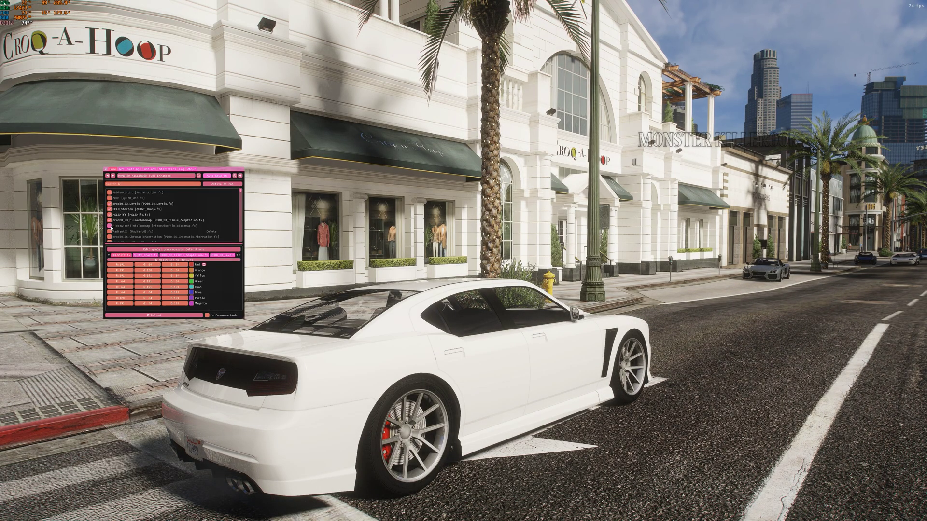